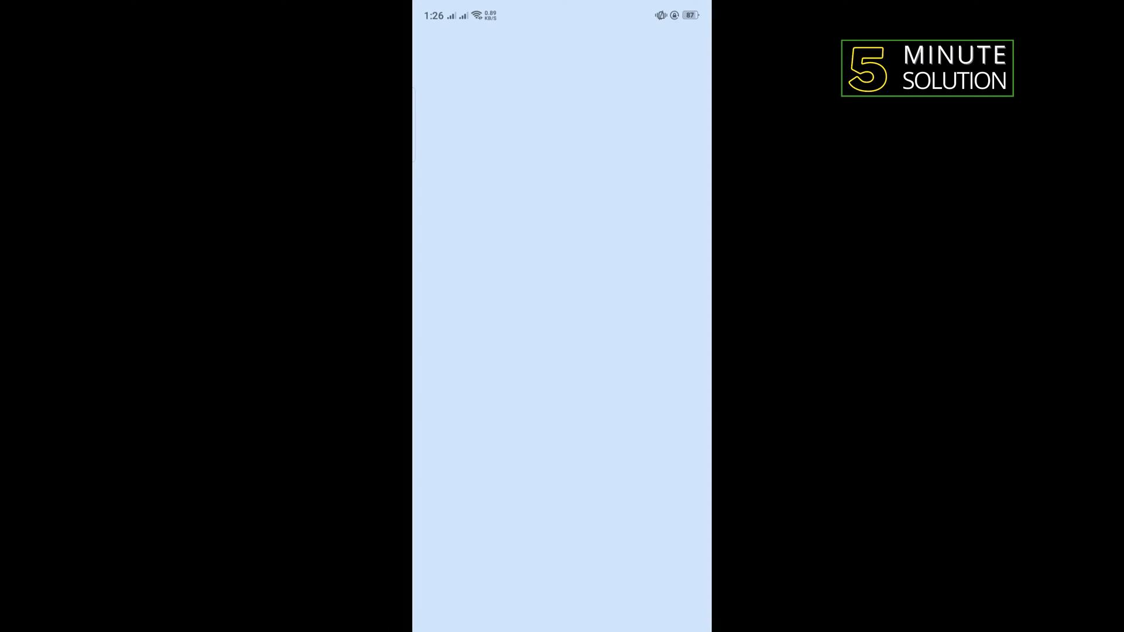
pyautogui.scroll(-2, 562, 334)
pyautogui.scroll(-10, 562, 333)
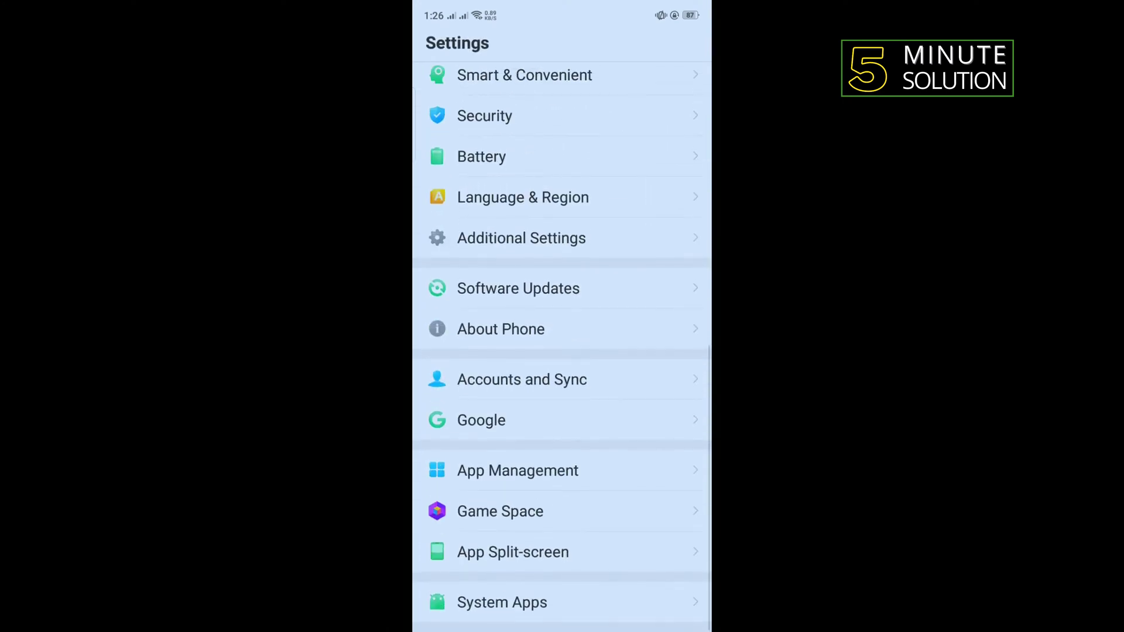
# - Clear Facebook Lite's cache to 0 B and its app data, then return home
pyautogui.click(604, 469)
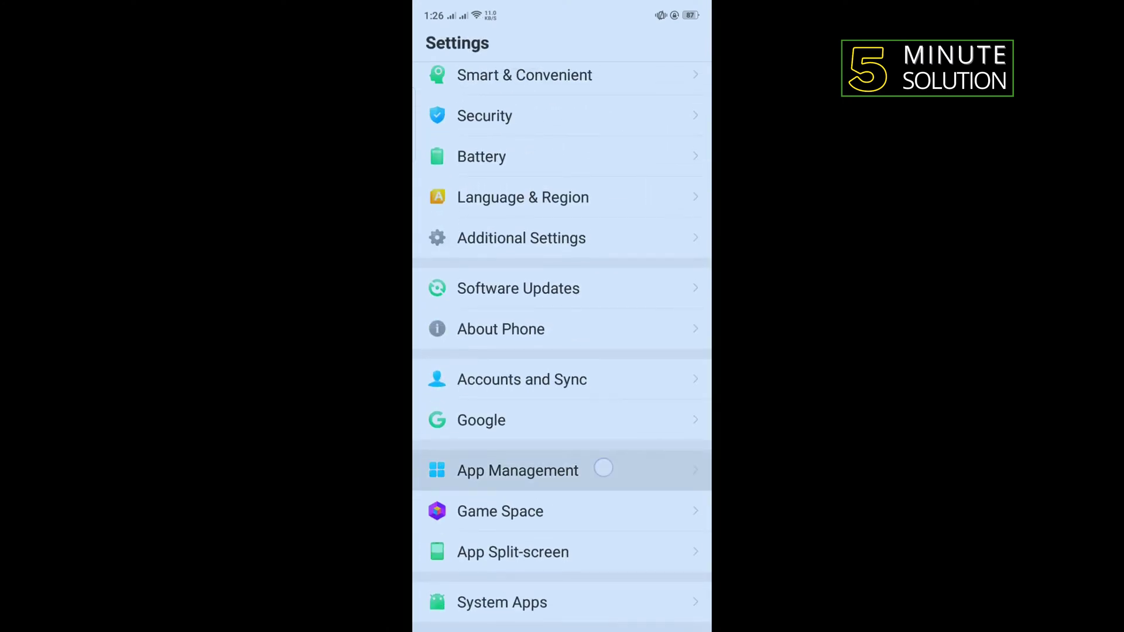
pyautogui.click(614, 288)
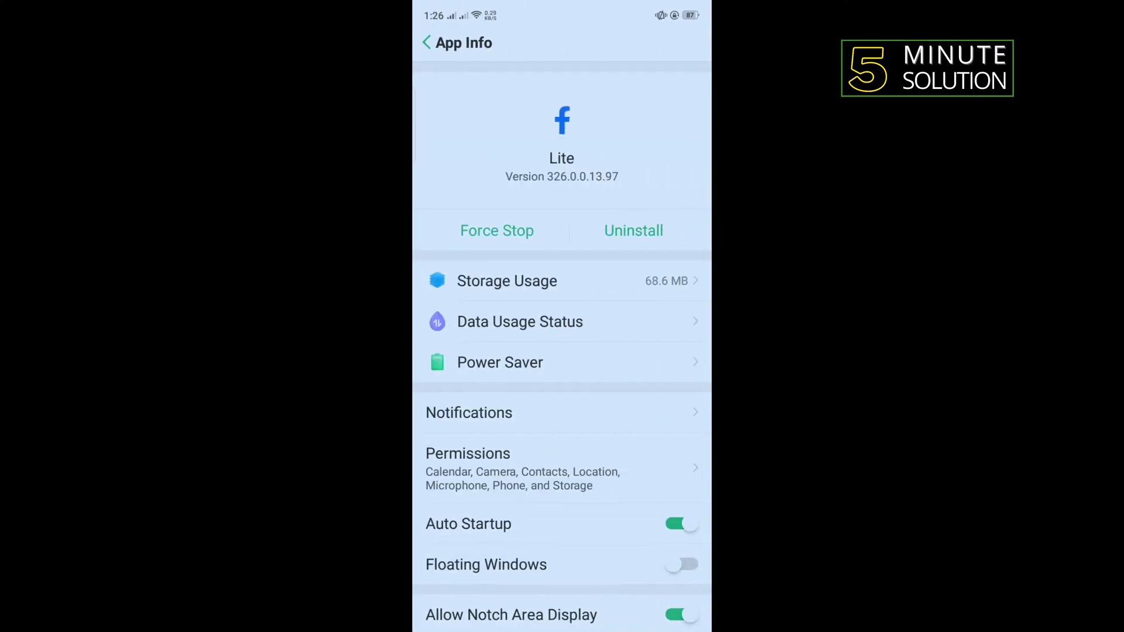
pyautogui.click(642, 274)
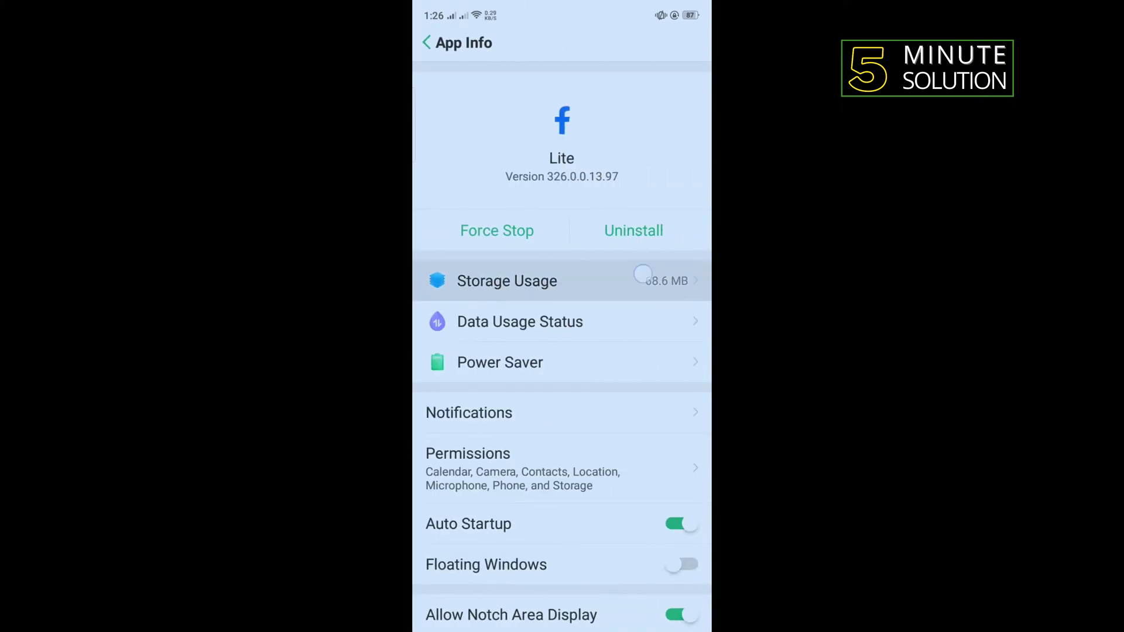
pyautogui.click(644, 298)
pyautogui.click(683, 195)
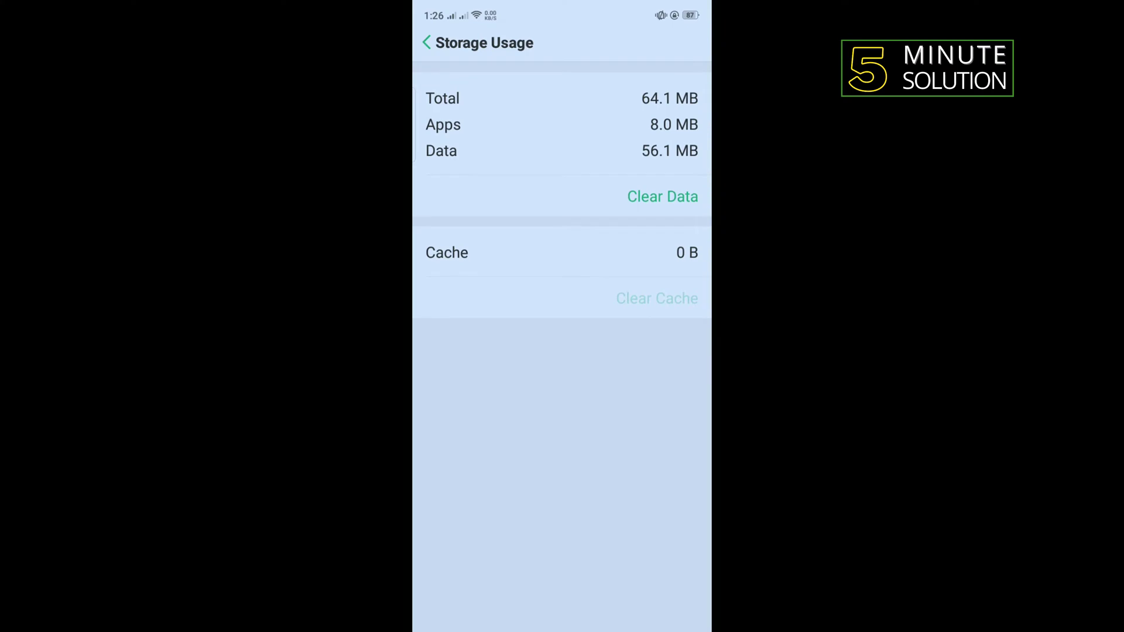
pyautogui.moveTo(599, 625); pyautogui.dragTo(599, 502)
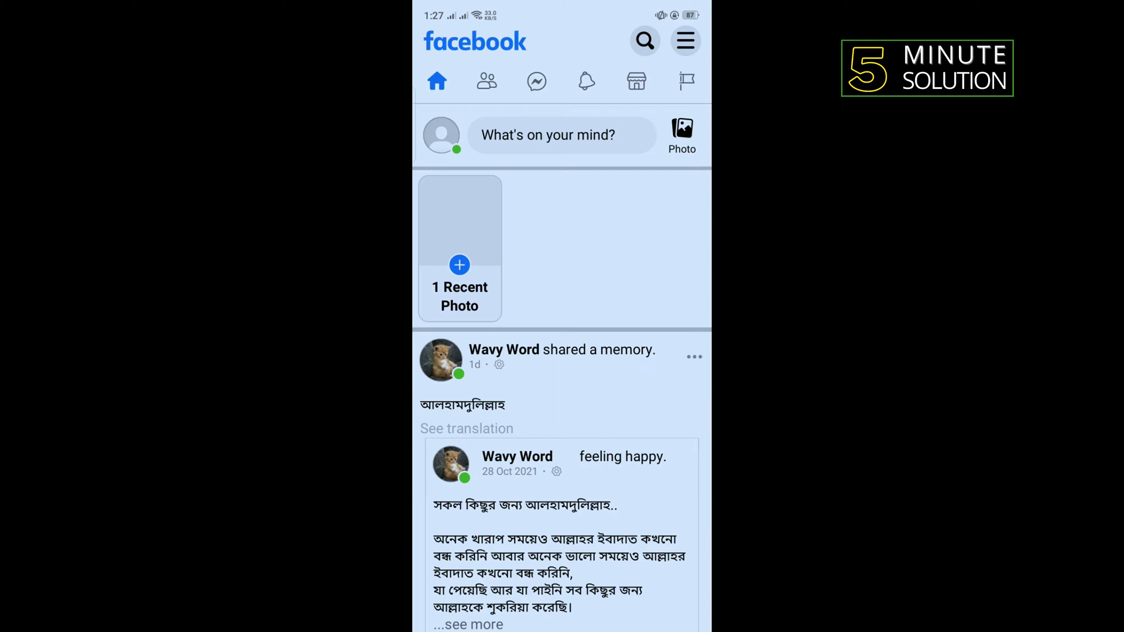
# - Log out of Facebook Lite and log back in with the saved profile
pyautogui.click(685, 41)
pyautogui.scroll(-10, 563, 351)
pyautogui.click(484, 611)
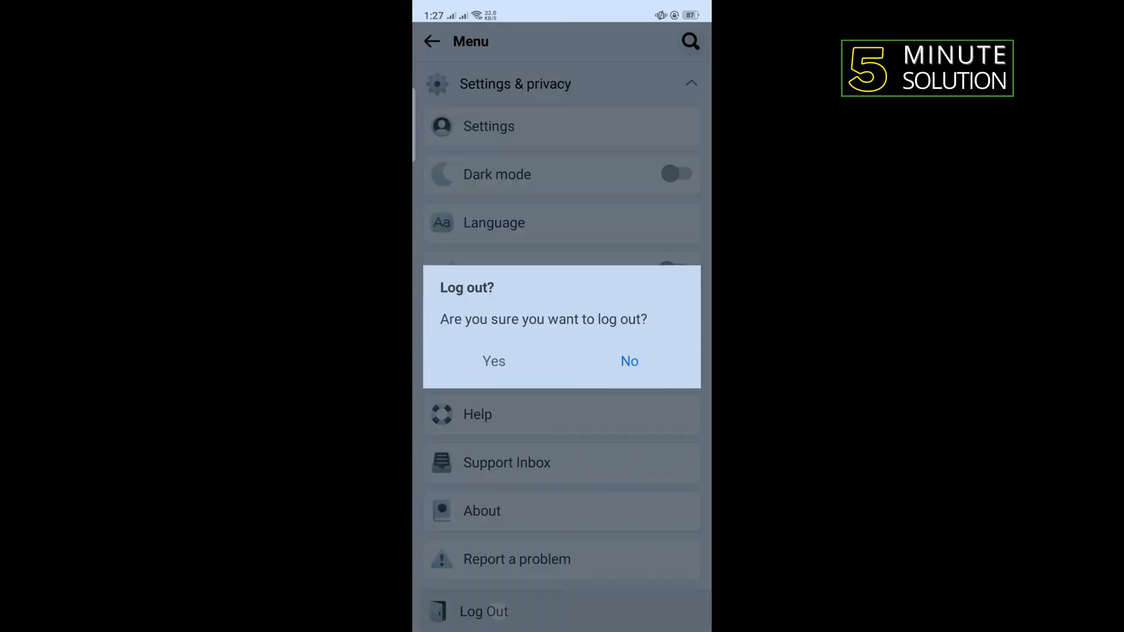
pyautogui.click(494, 361)
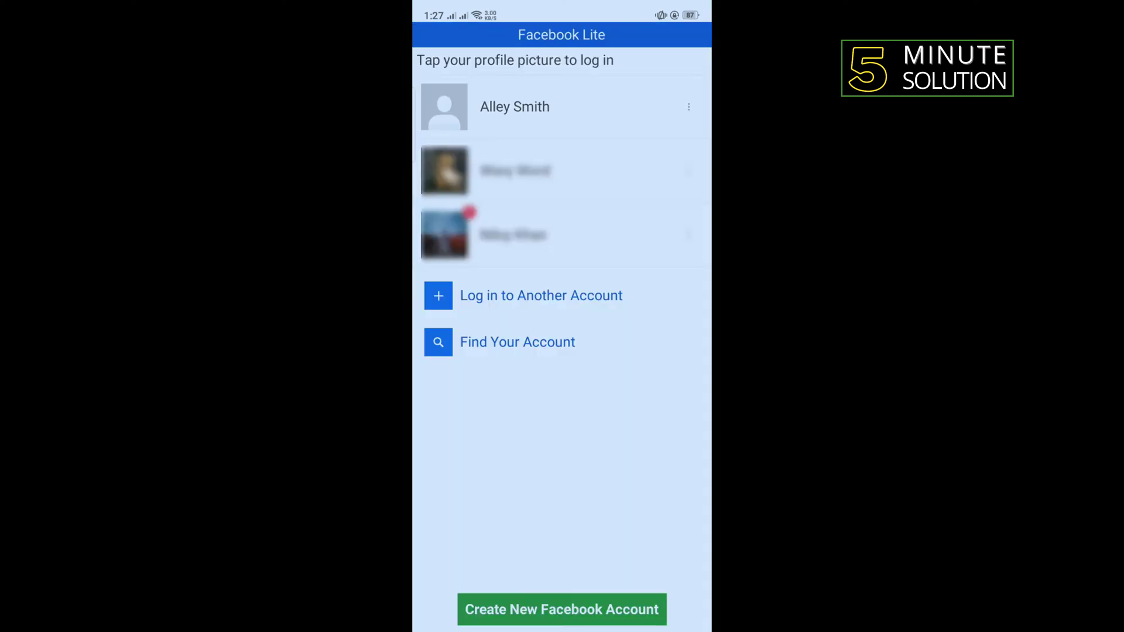
pyautogui.click(515, 107)
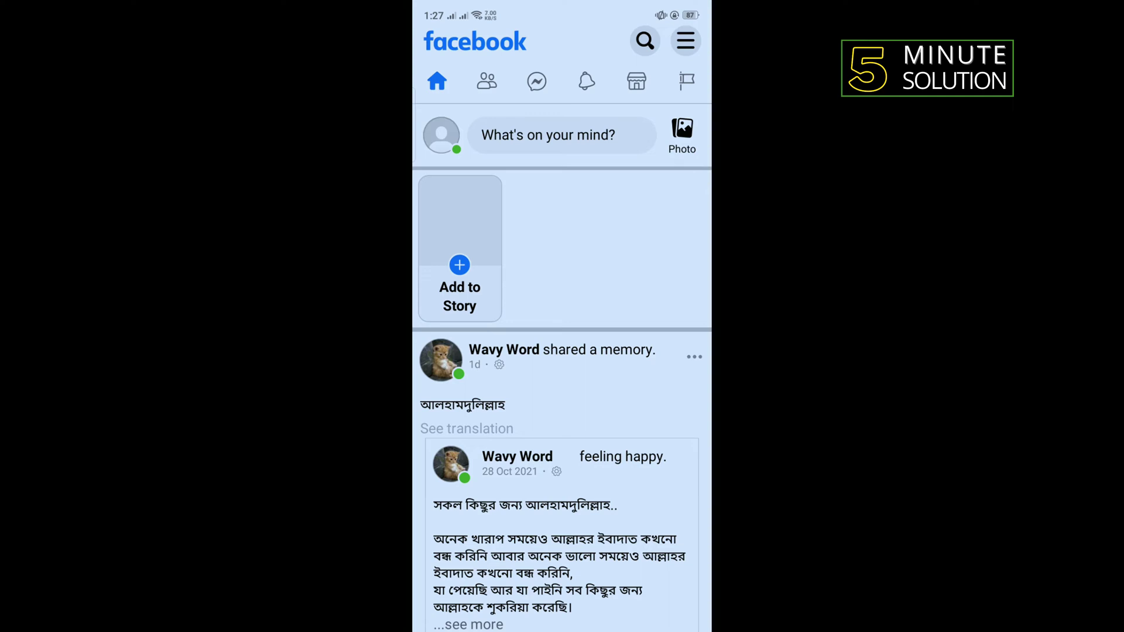
# - Log out of all Facebook sessions from Security and login settings, then return home
pyautogui.click(686, 41)
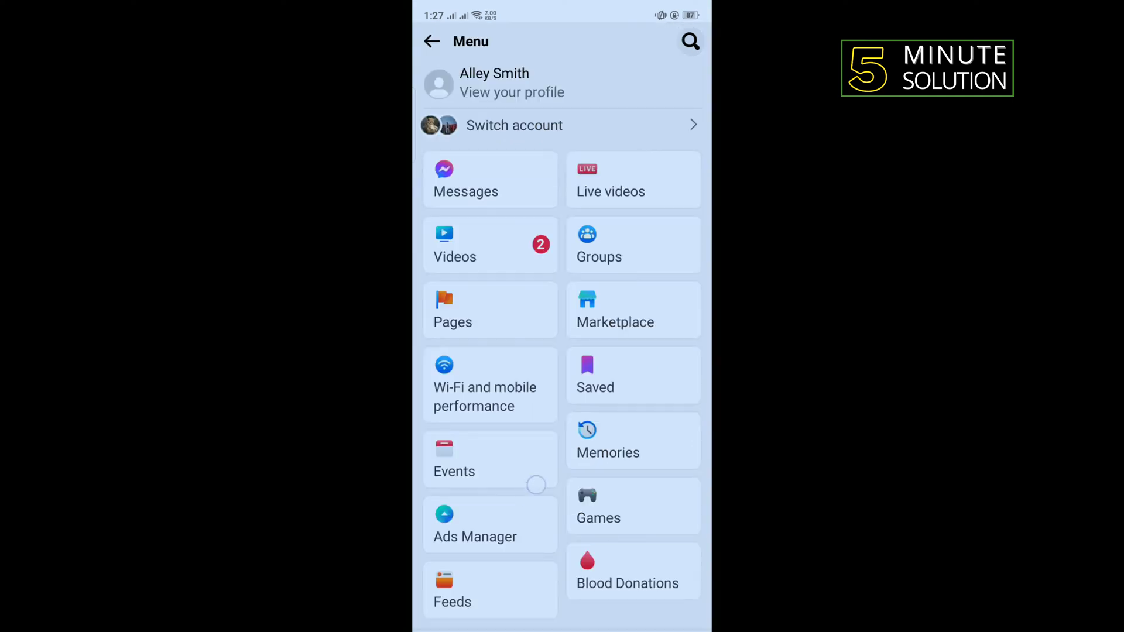
pyautogui.scroll(-5, 539, 469)
pyautogui.click(618, 203)
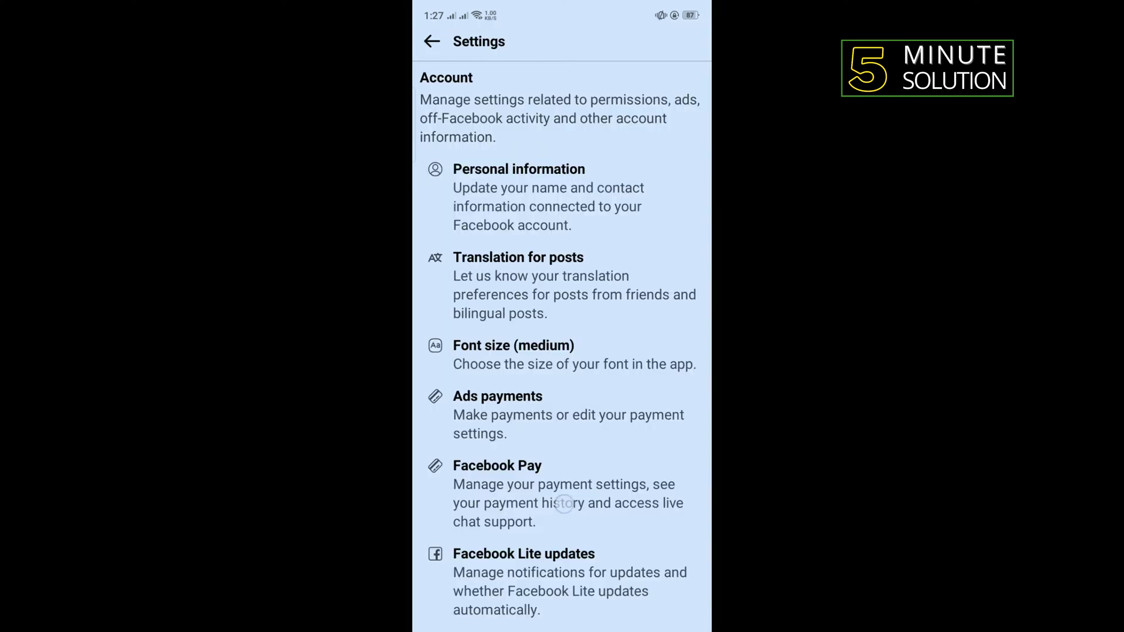
pyautogui.scroll(-5, 567, 486)
pyautogui.click(590, 345)
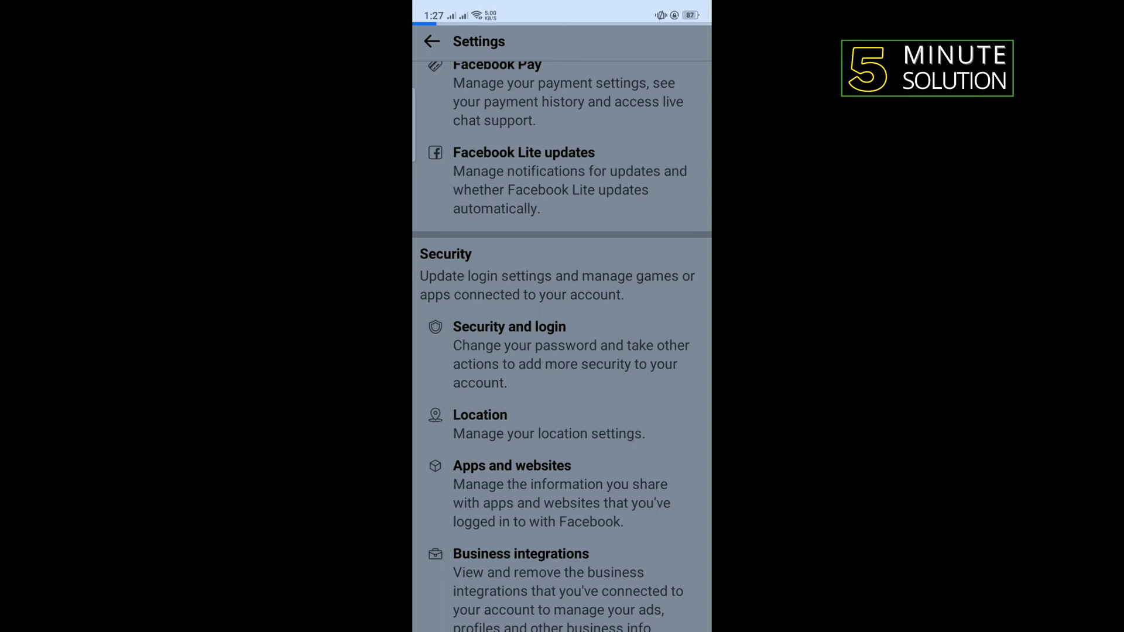
pyautogui.click(578, 238)
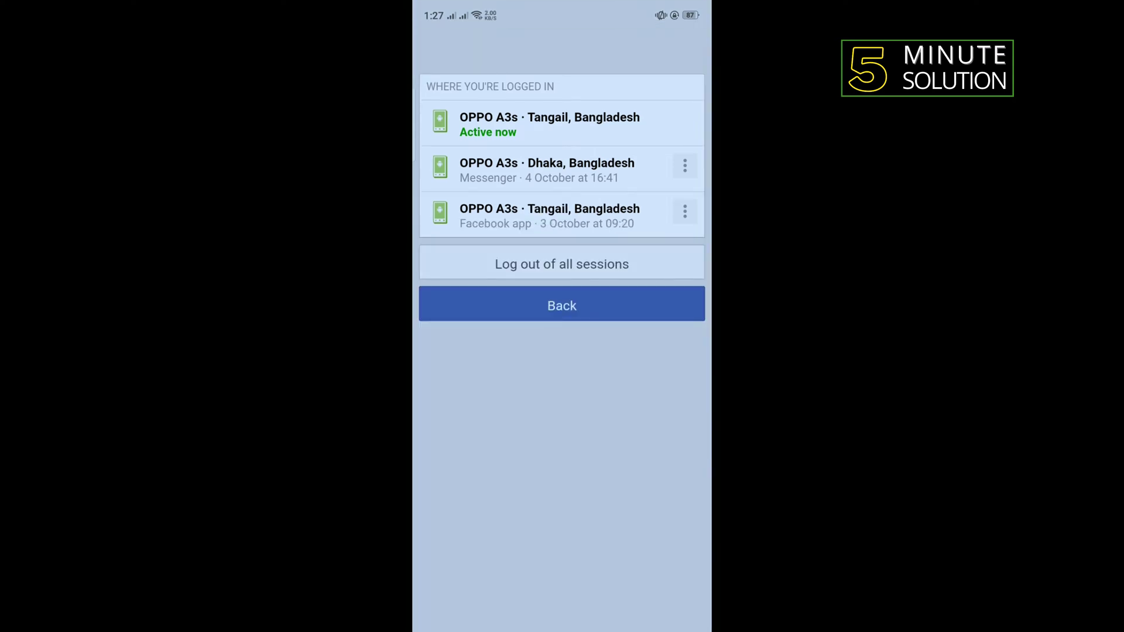
pyautogui.click(632, 262)
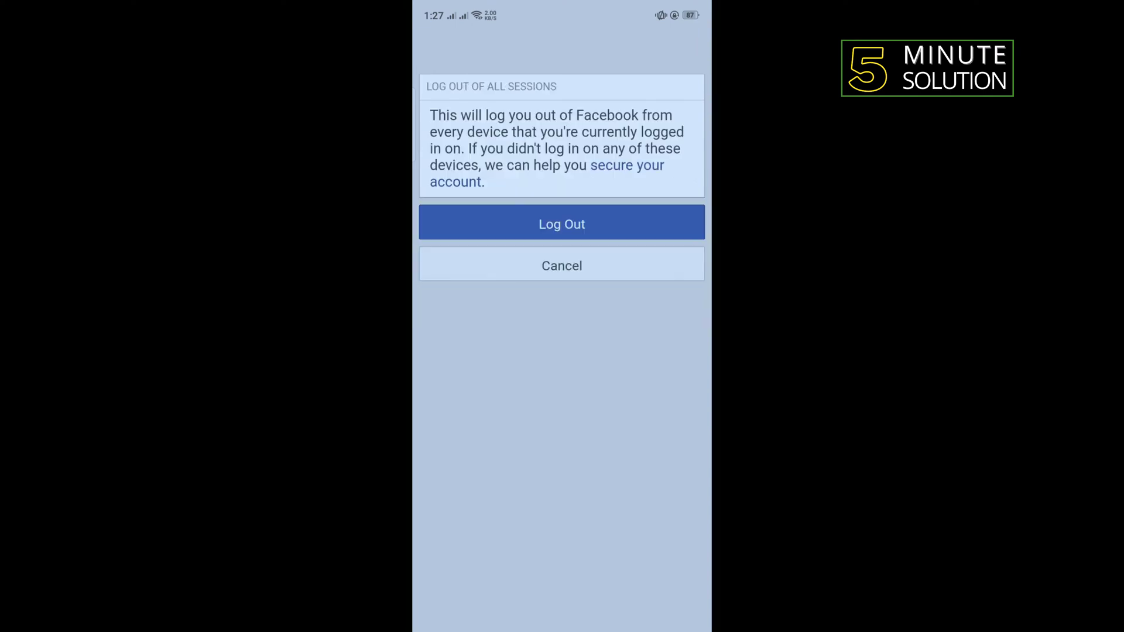
pyautogui.click(577, 223)
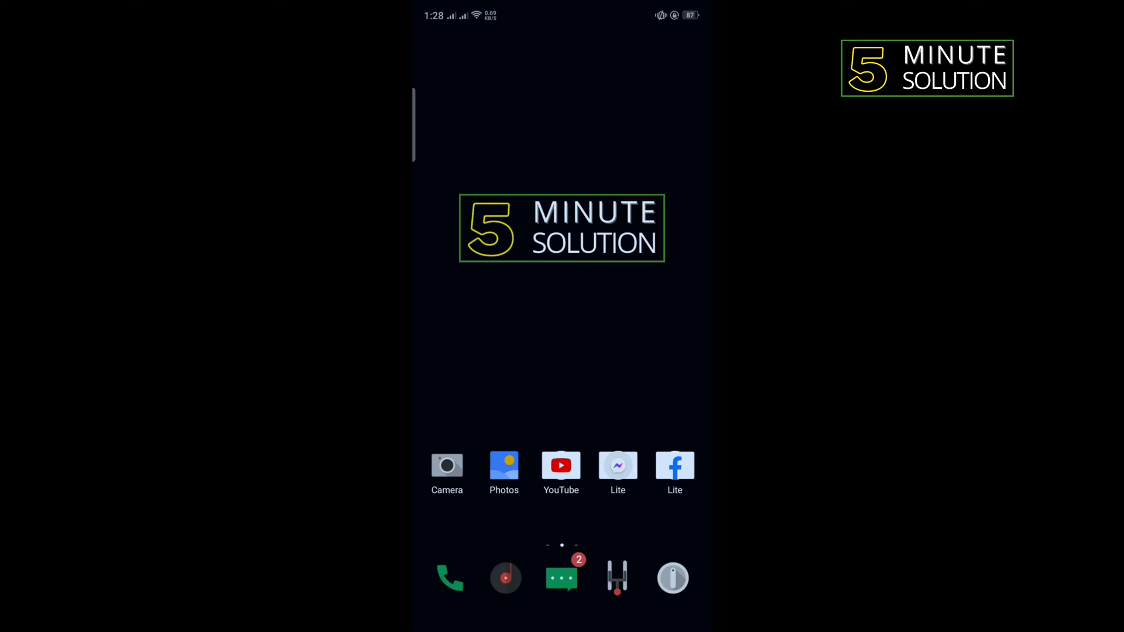
# - Clear Facebook Lite's cache again to 0 B in Settings and return home
pyautogui.click(672, 578)
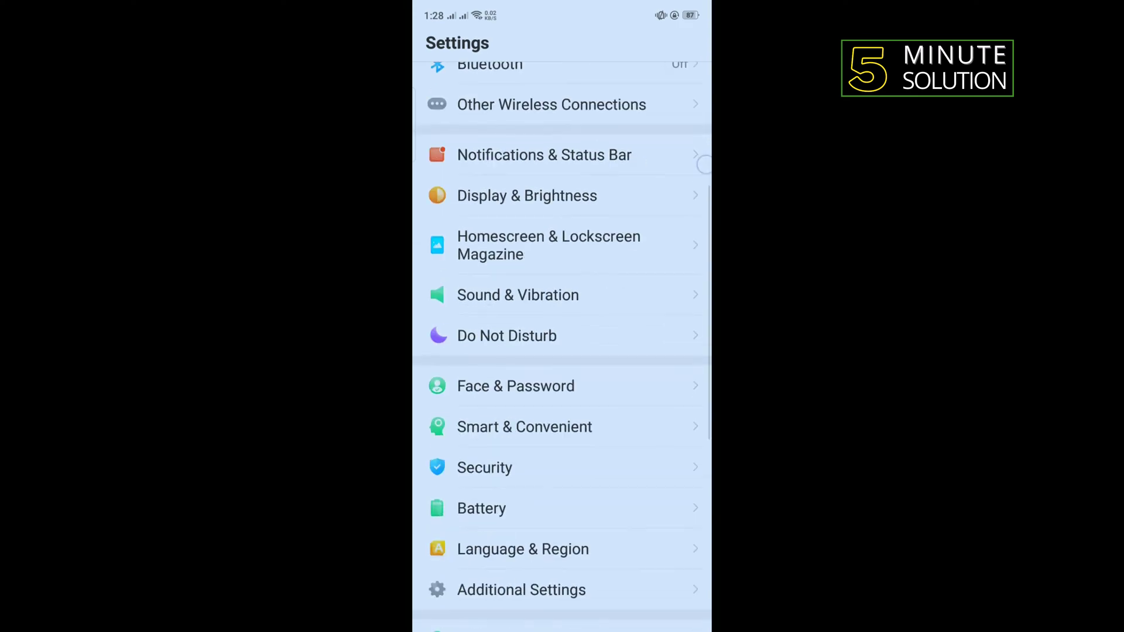
pyautogui.scroll(-5, 703, 163)
pyautogui.click(609, 468)
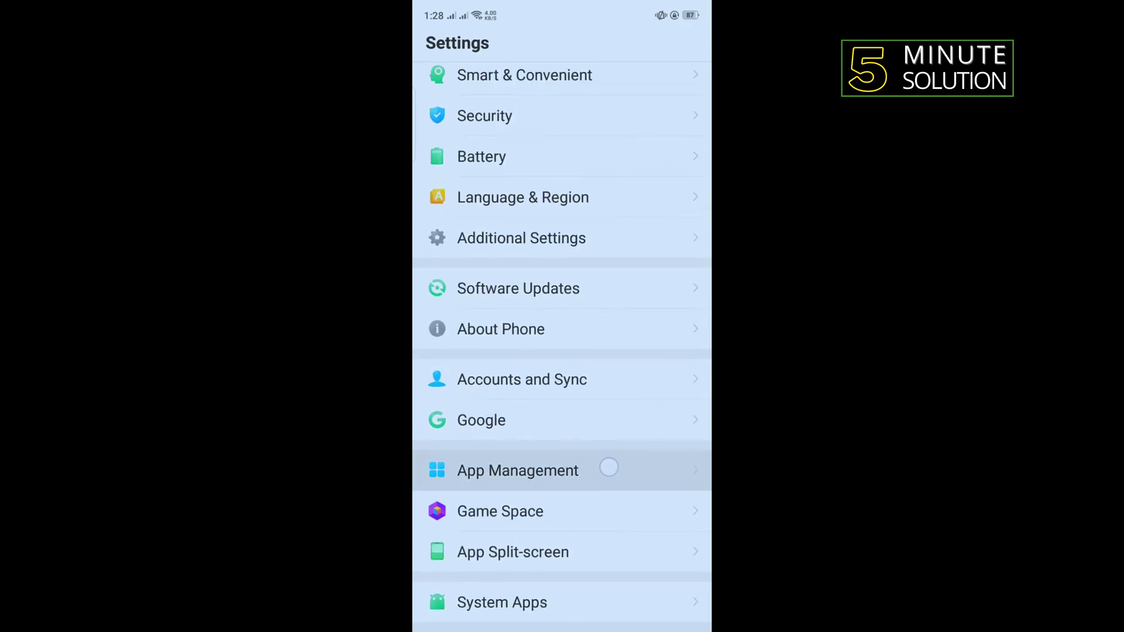
pyautogui.click(628, 288)
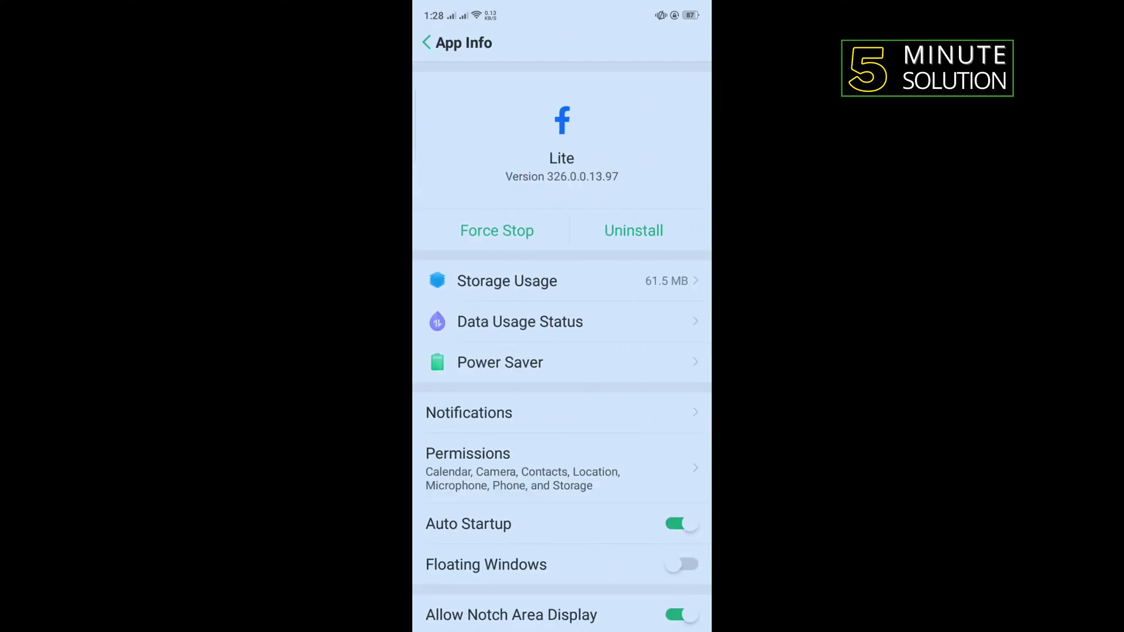
pyautogui.click(627, 274)
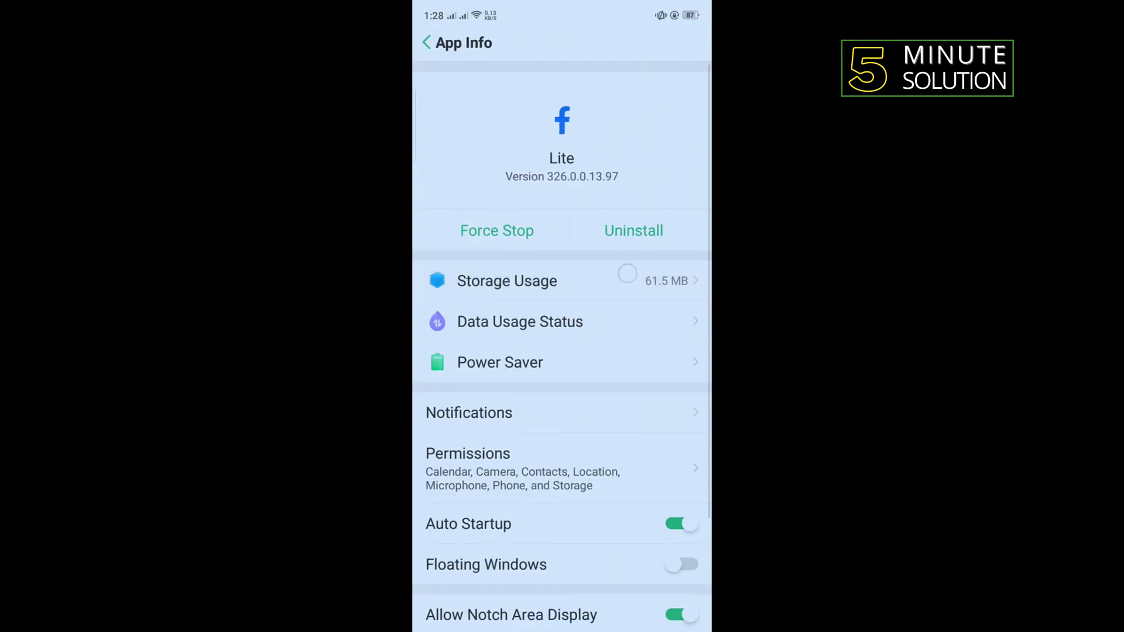
pyautogui.click(637, 293)
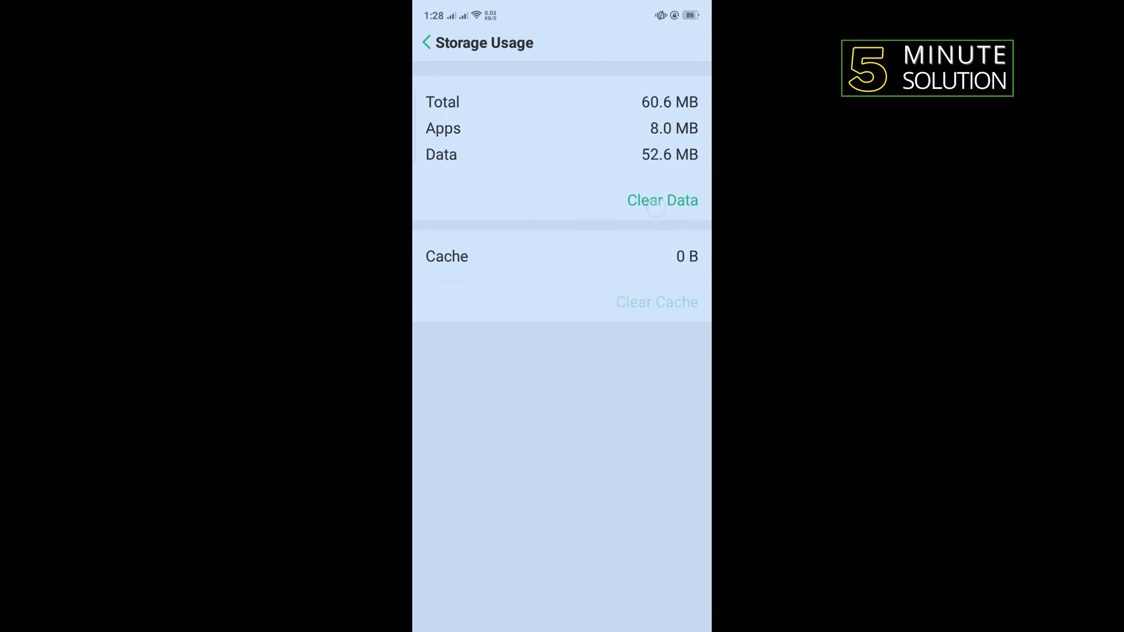
pyautogui.moveTo(614, 529); pyautogui.dragTo(618, 466)
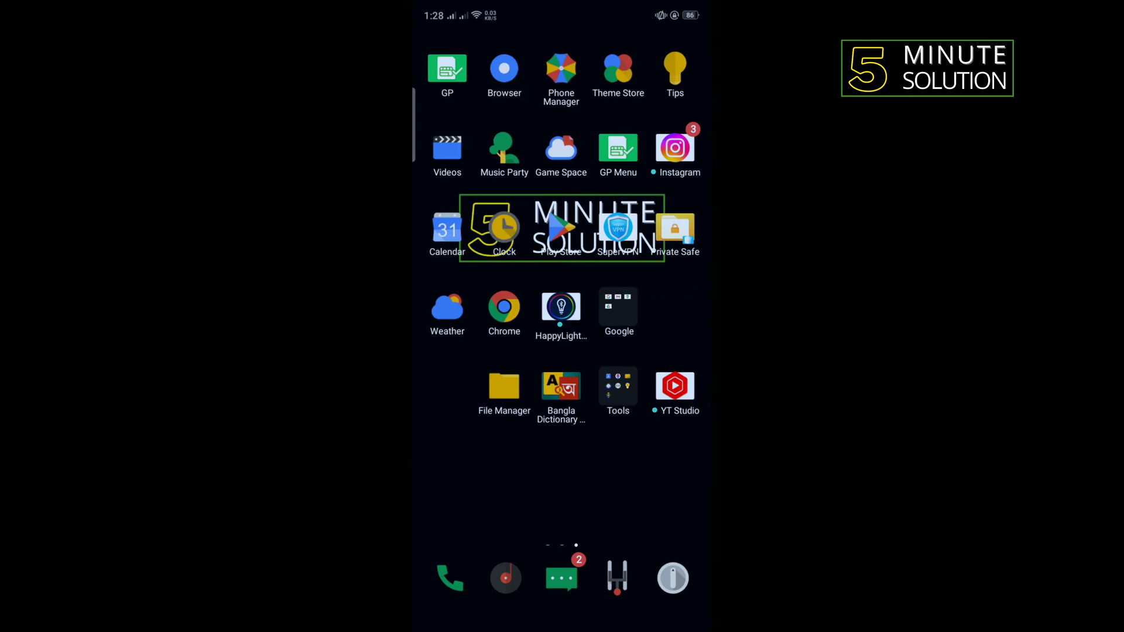
# - Find Facebook Lite in the Play Store using the recent 'facebook lite' search
pyautogui.click(560, 231)
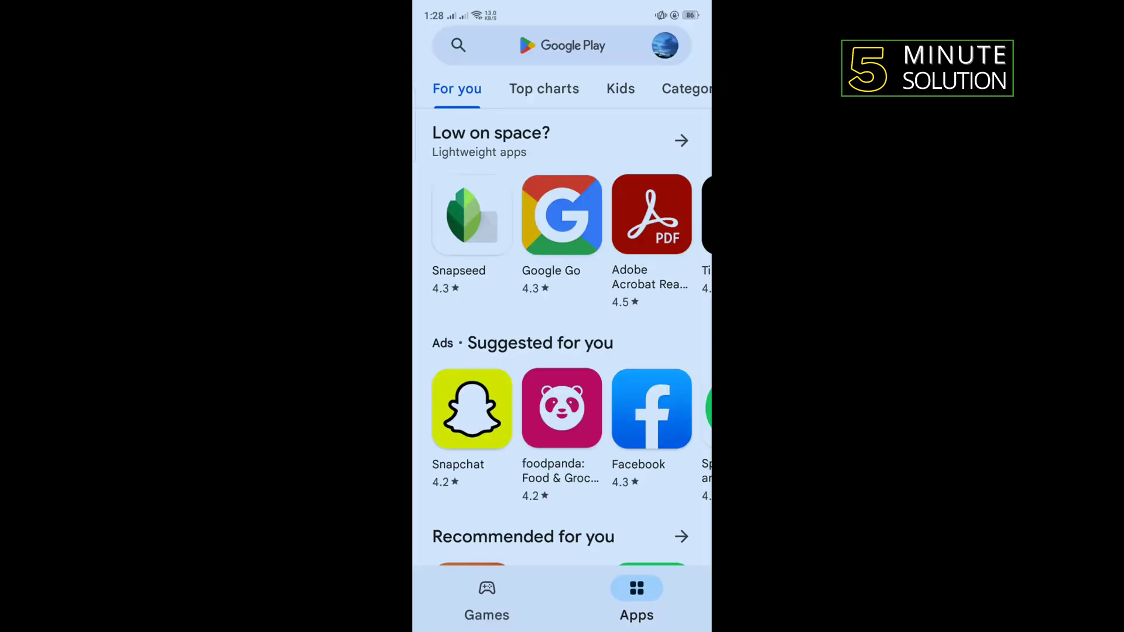
pyautogui.click(561, 45)
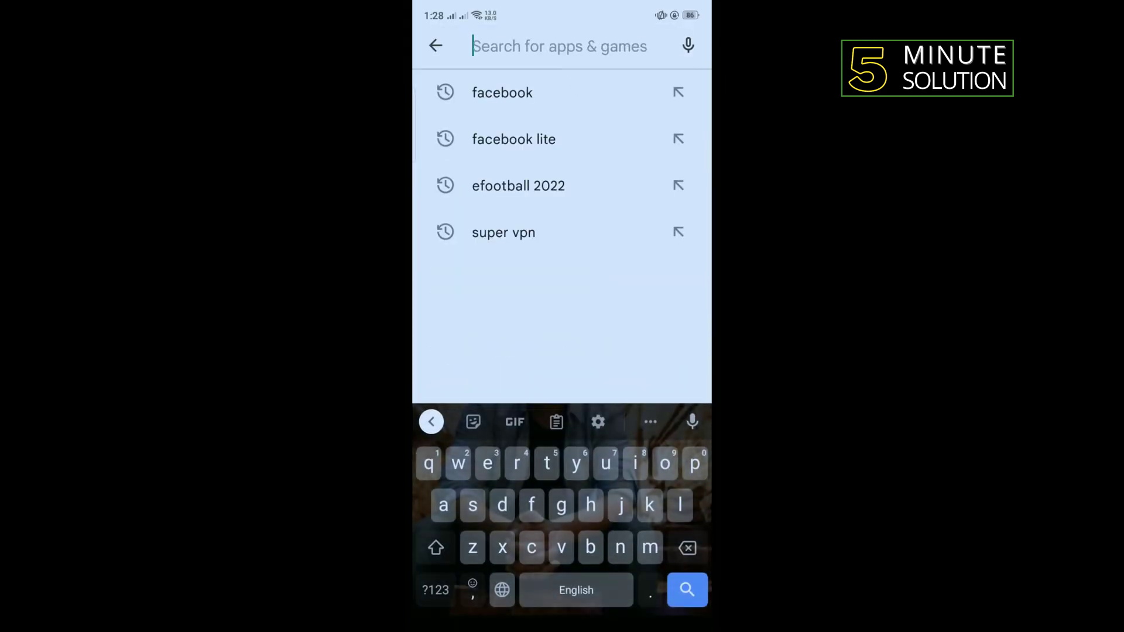
pyautogui.click(514, 139)
pyautogui.click(527, 175)
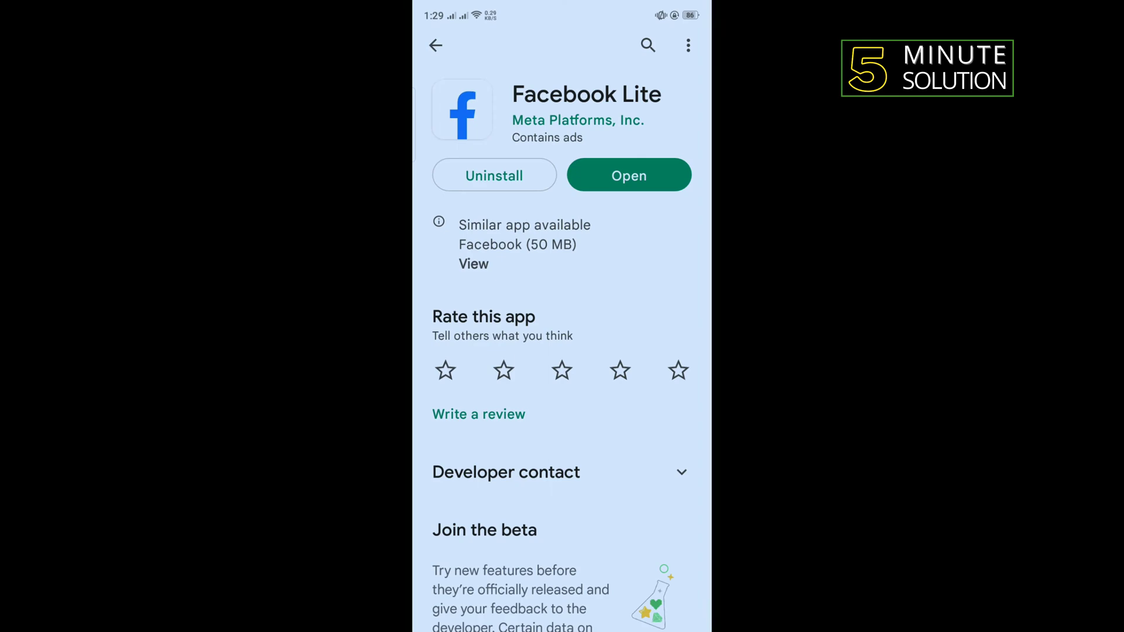